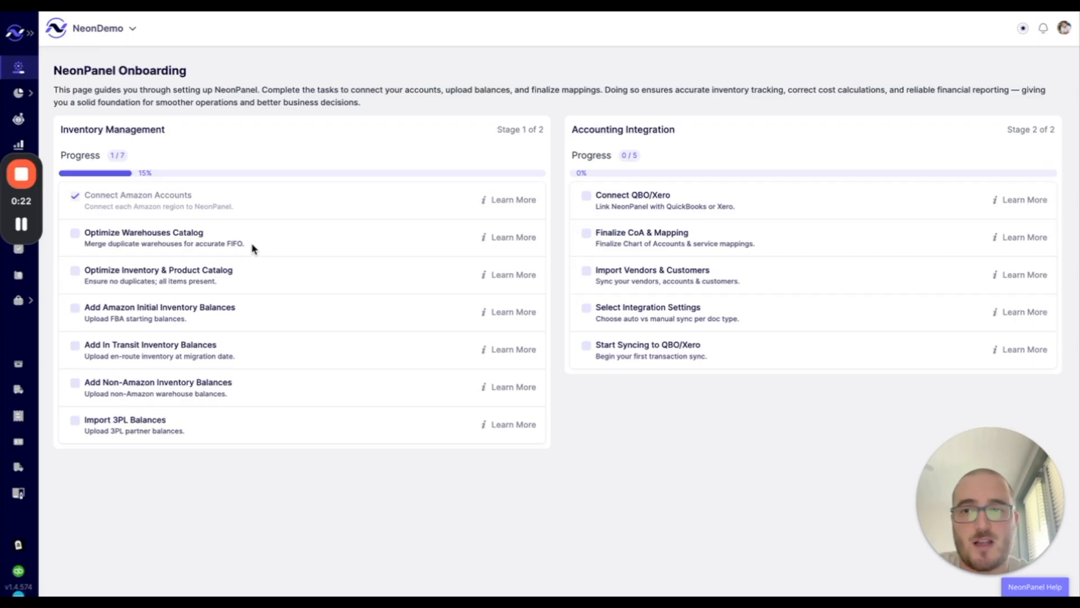
- Open the Warehouses list from the 'Optimize Warehouses Catalog' onboarding task
left_click(135, 236)
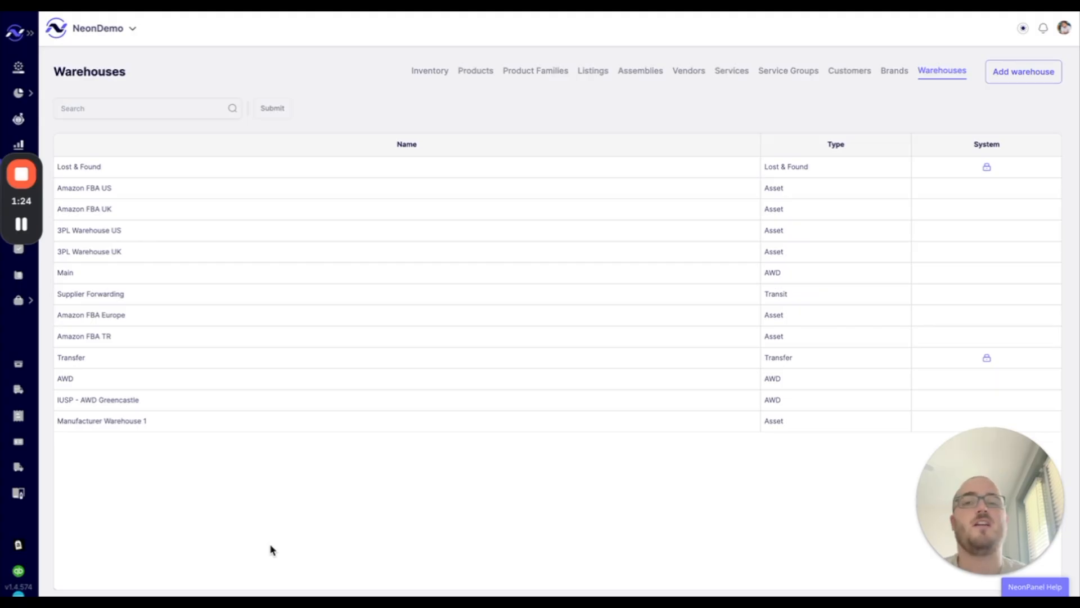
left_click(156, 429)
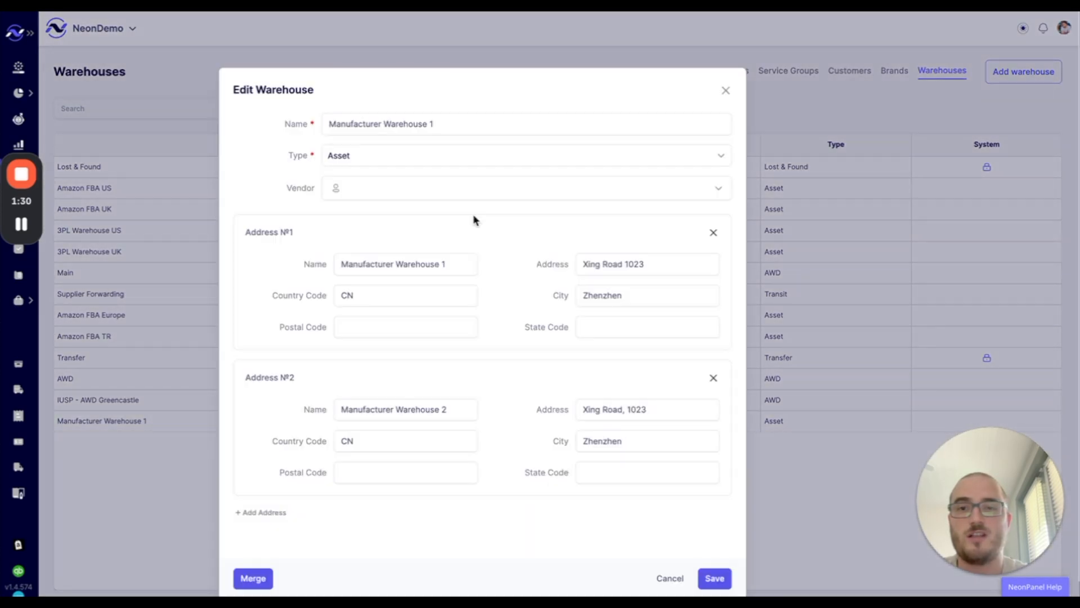
scroll(473, 213, "down", 1)
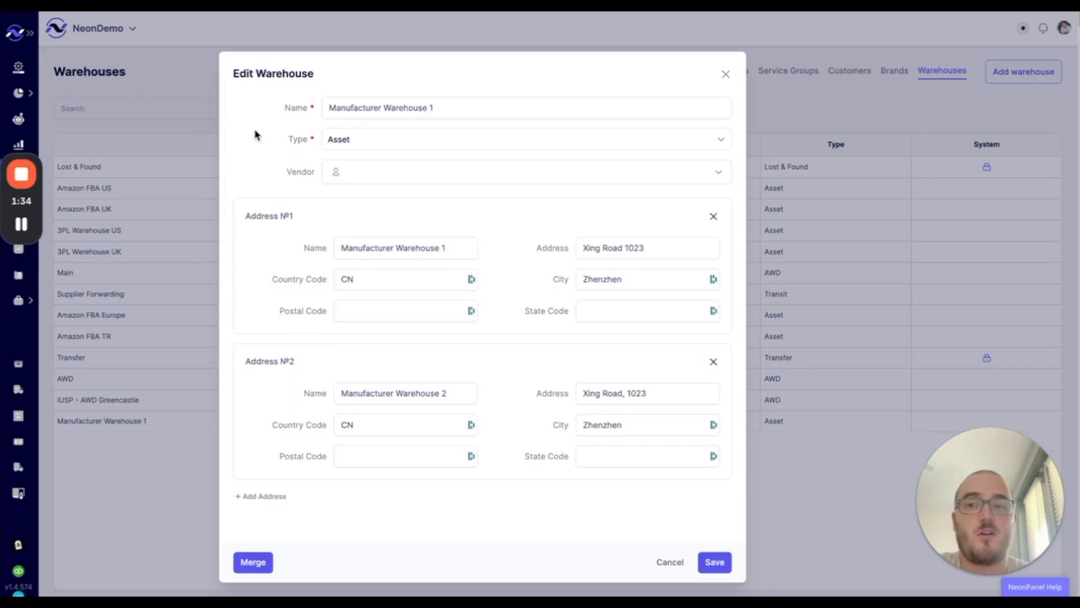
left_click(443, 392)
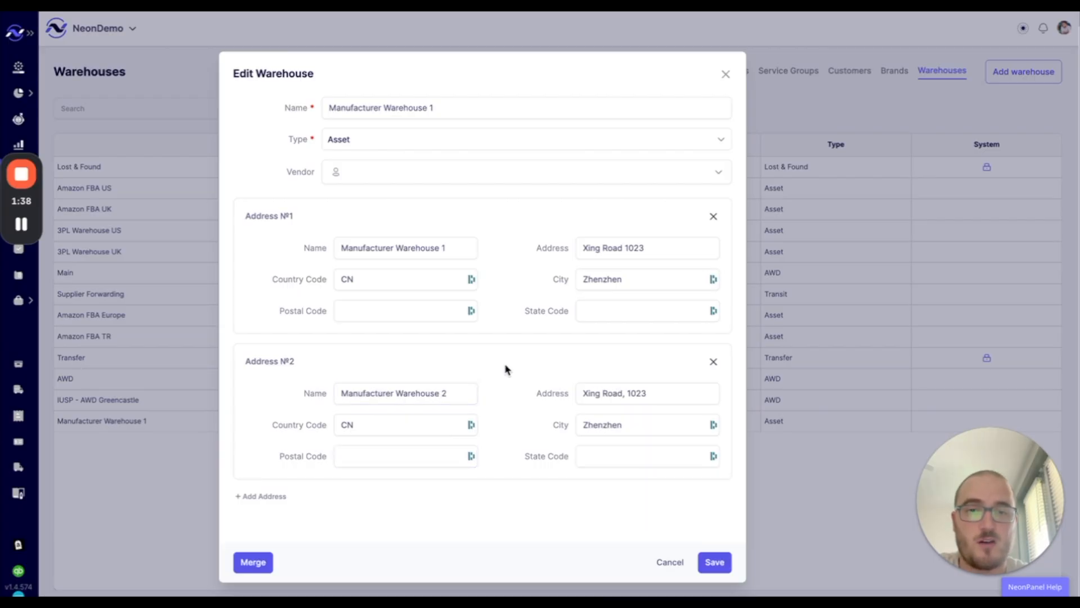
left_click(622, 392)
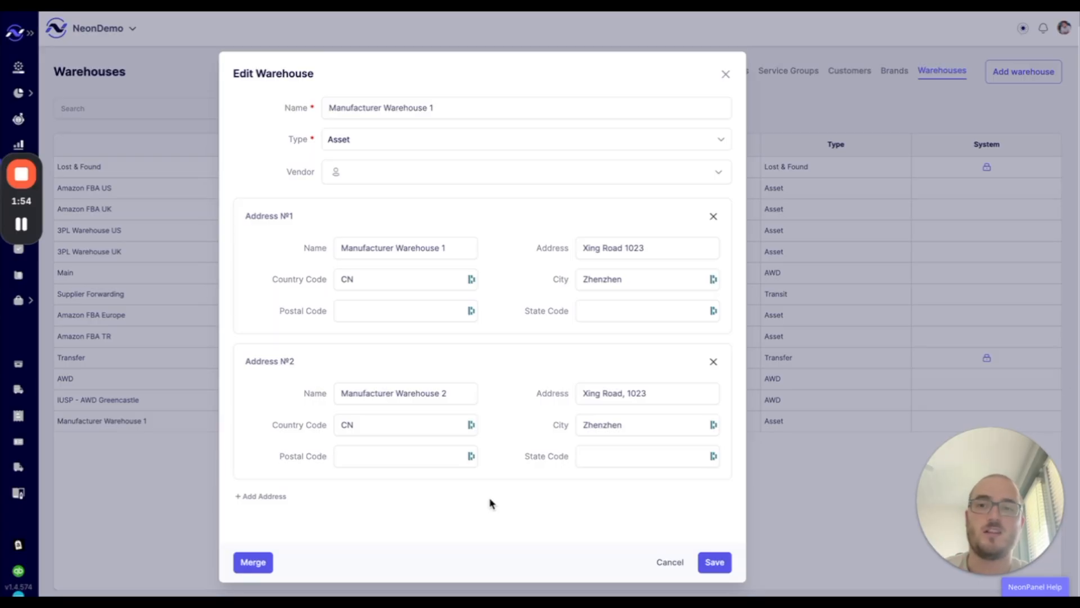
left_click(665, 562)
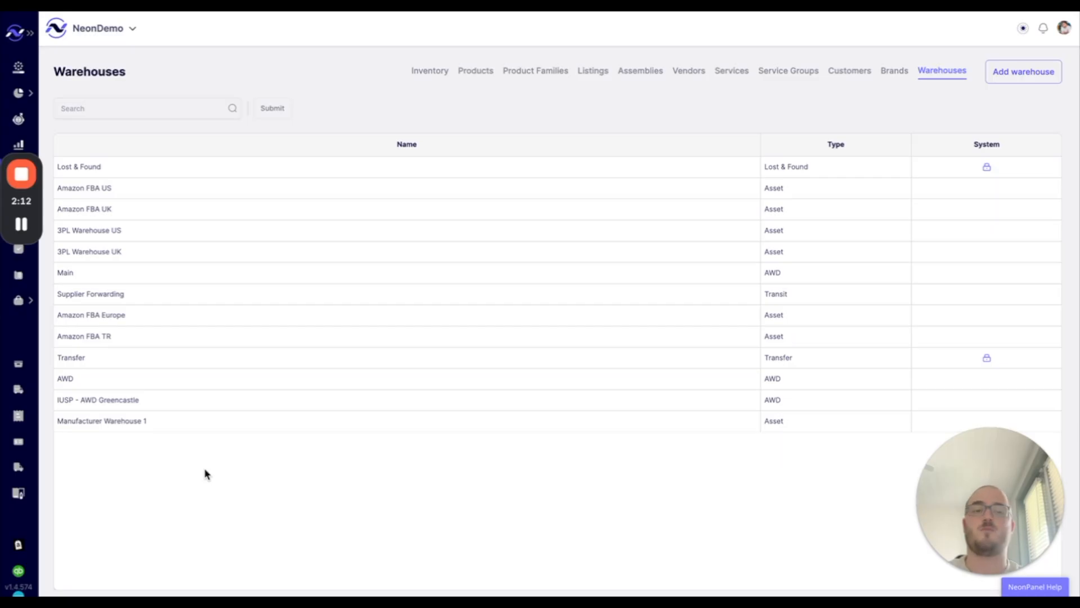
- Begin merging Manufacturer Warehouse 1, choosing Supplier Forwarding (searched 'supp') as the target warehouse
left_click(135, 424)
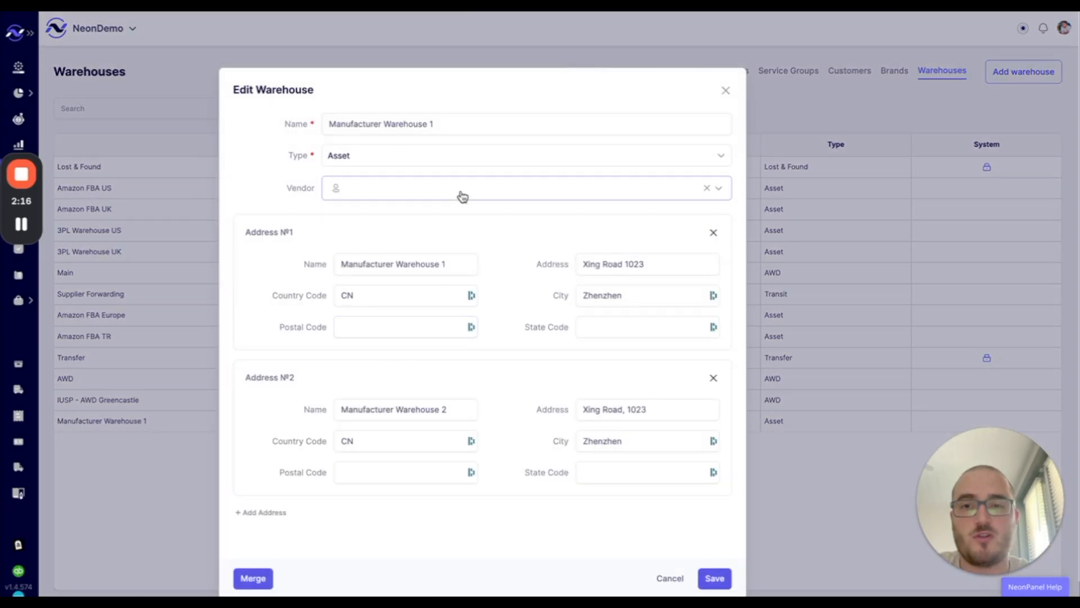
left_click(409, 106)
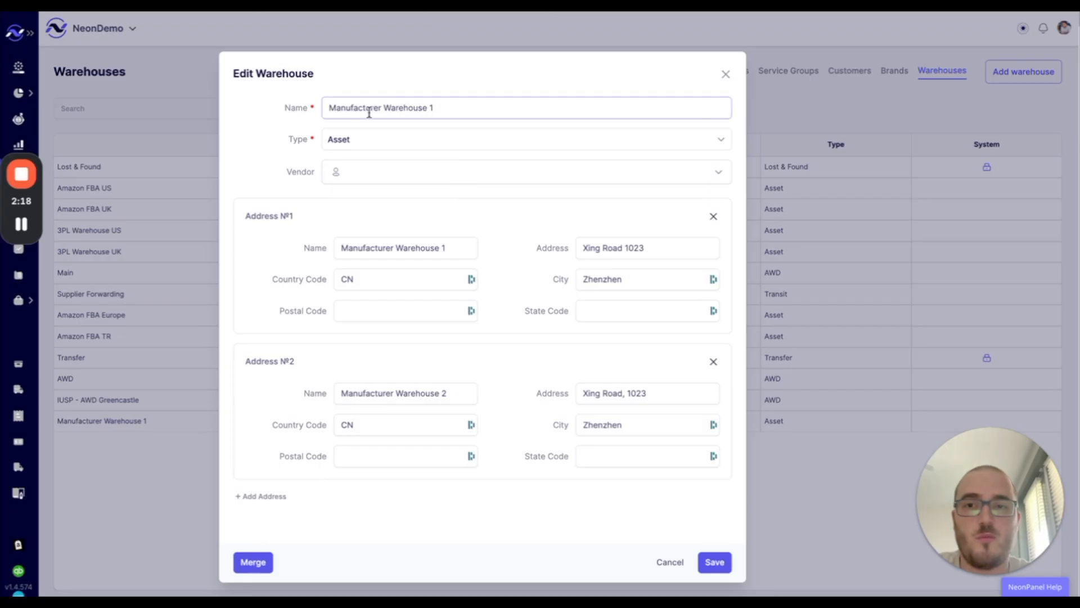
left_click(261, 563)
left_click(461, 166)
type("supp")
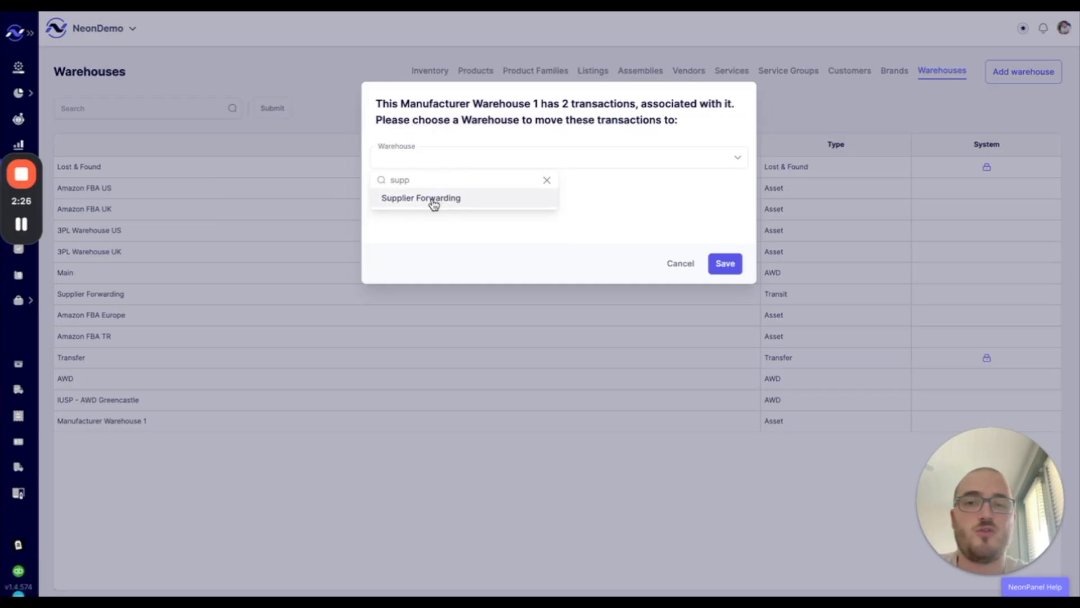
left_click(411, 199)
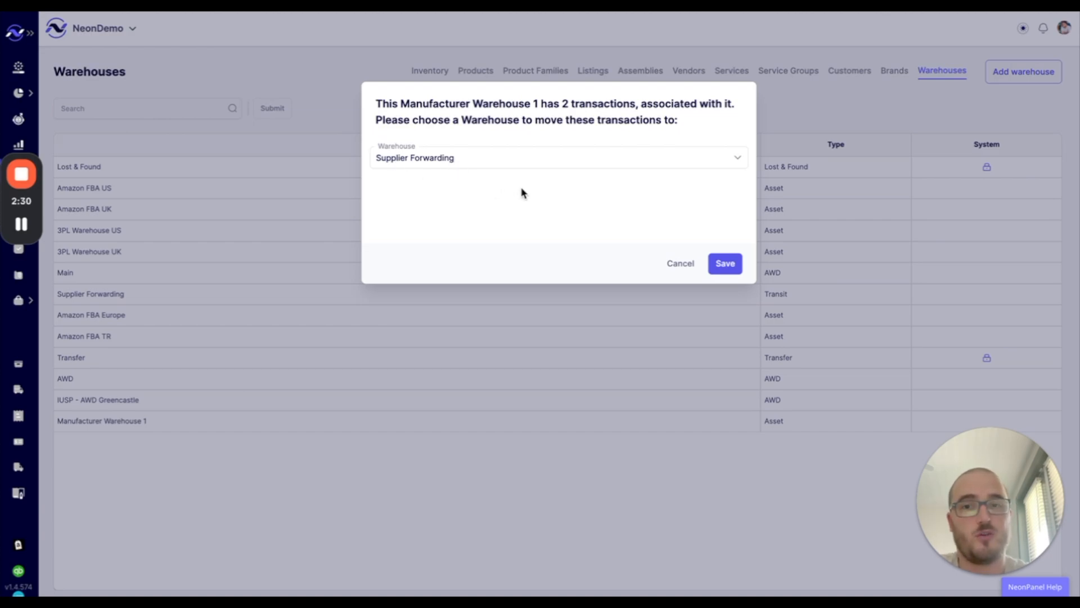
- Save the transfer of 2 transactions to Supplier Forwarding, then delete Manufacturer Warehouse 1
left_click(725, 264)
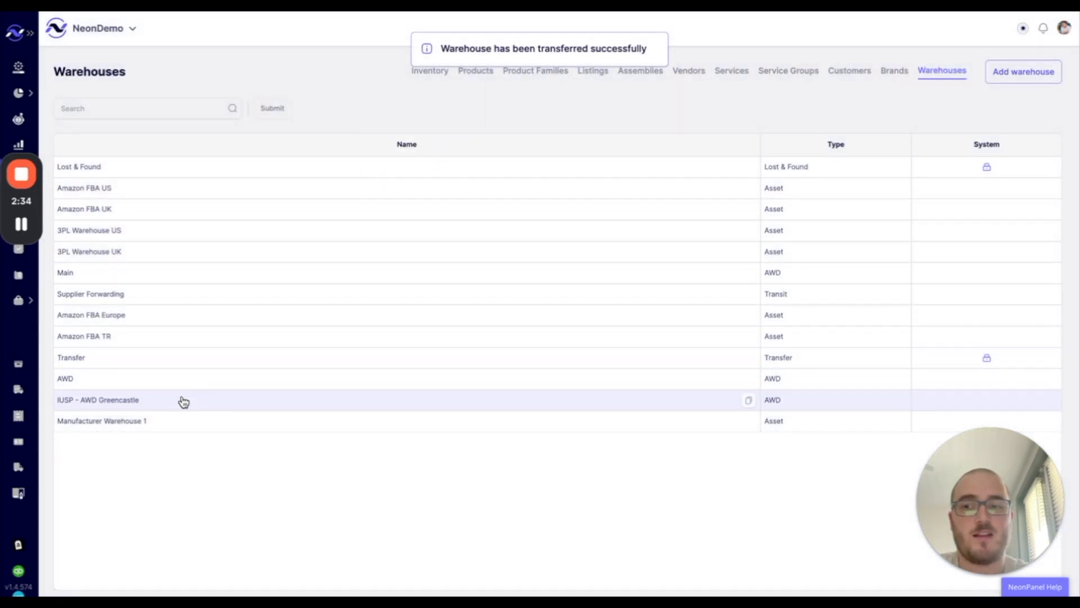
left_click(142, 426)
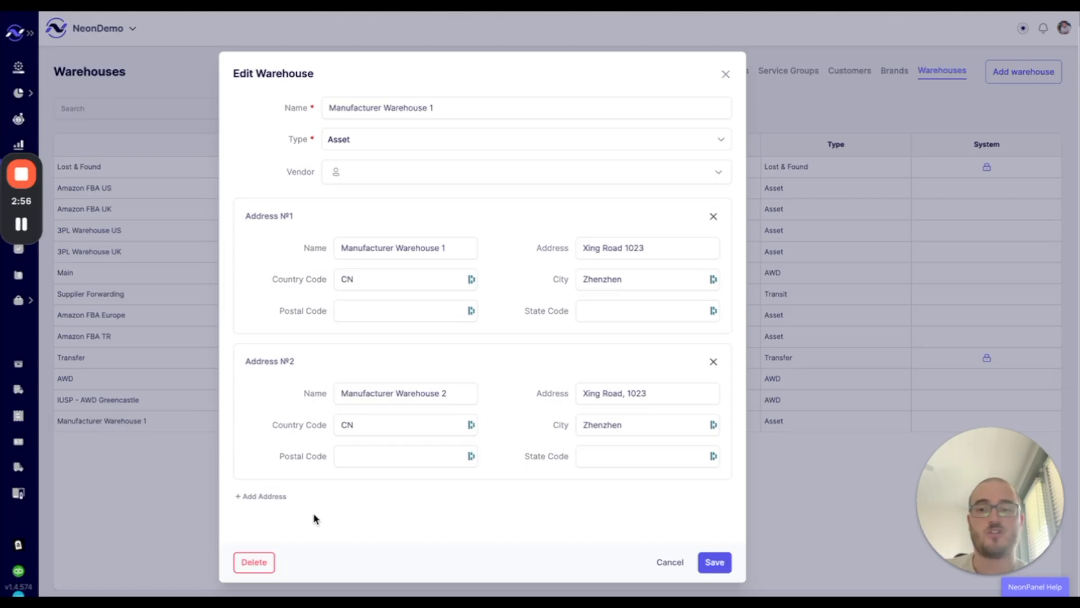
left_click(254, 561)
left_click(673, 194)
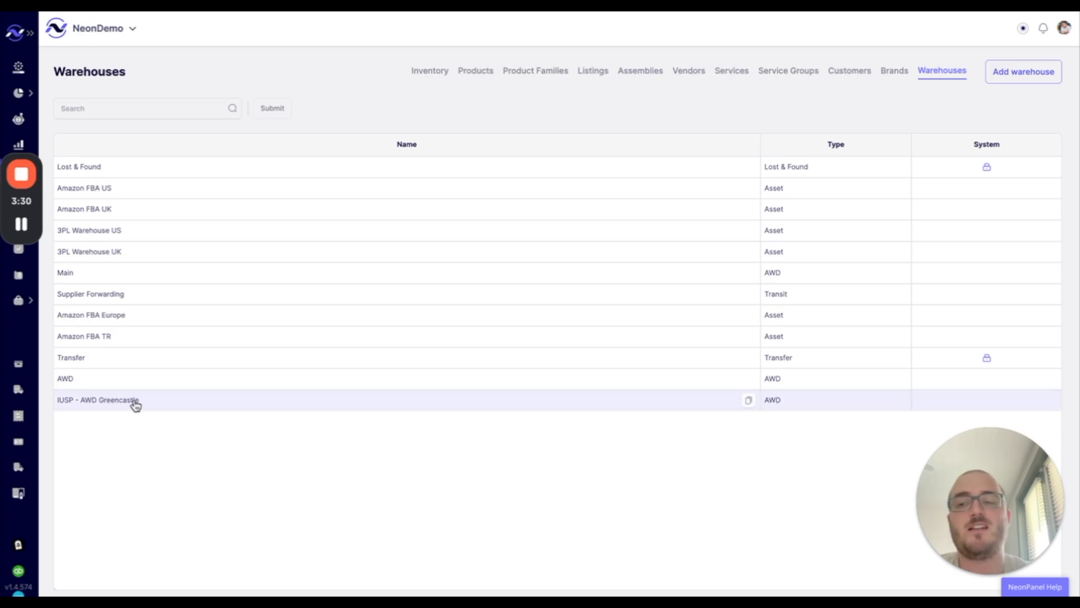
- Merge IUSP - AWD Greencastle's transaction into the AWD warehouse (searched 'awd')
left_click(96, 403)
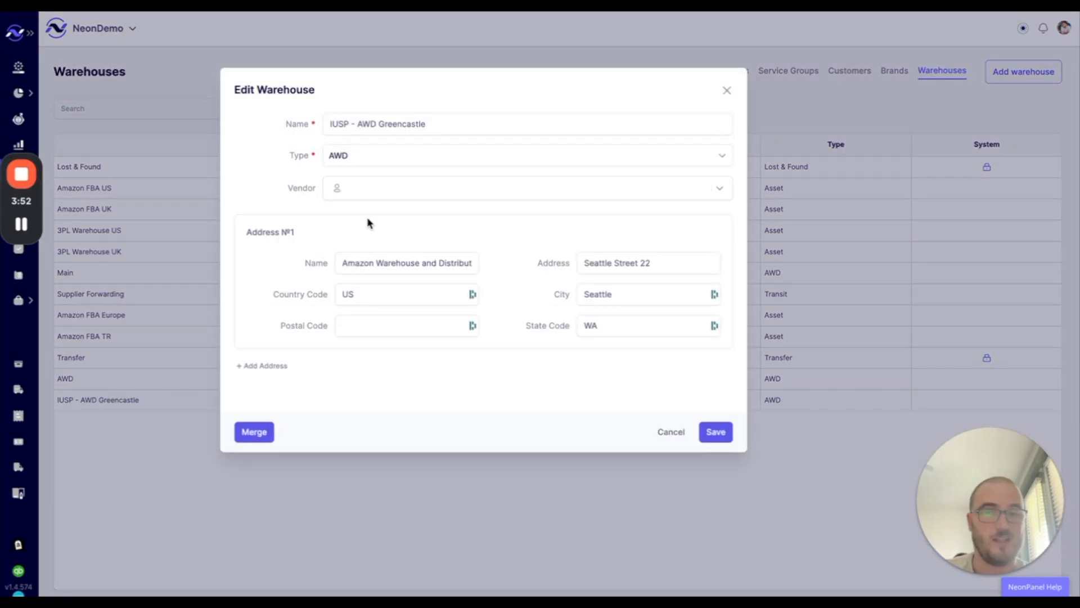
left_click(254, 431)
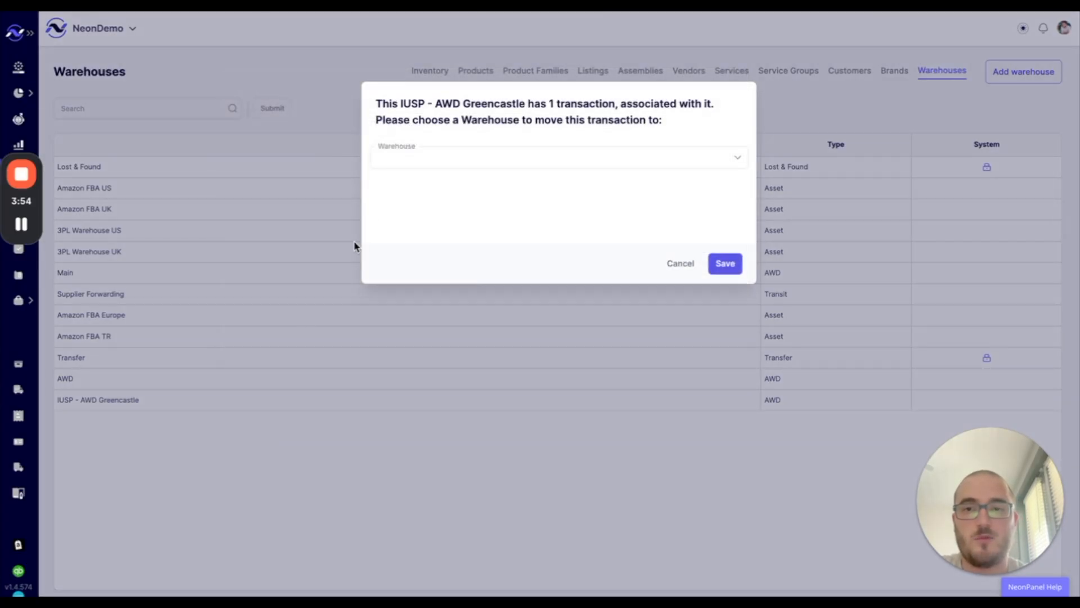
left_click(434, 158)
type("awd")
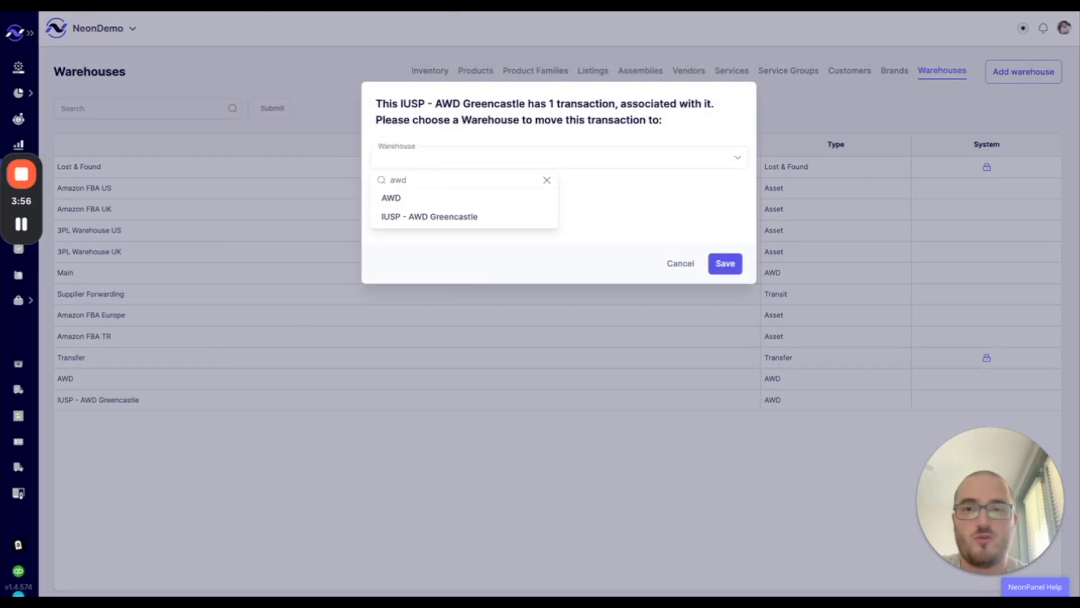
left_click(404, 200)
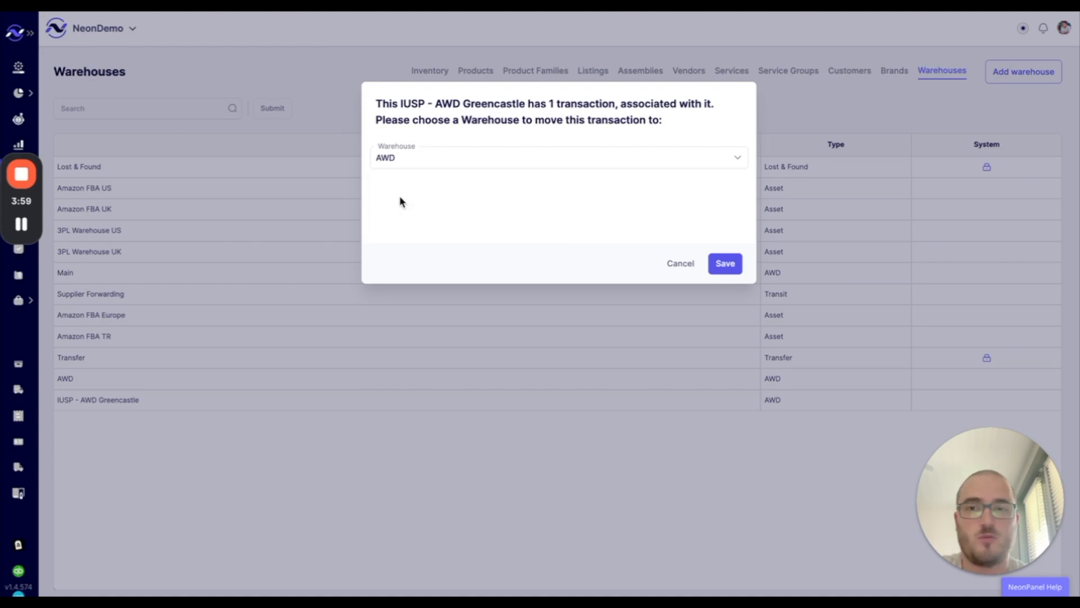
left_click(722, 264)
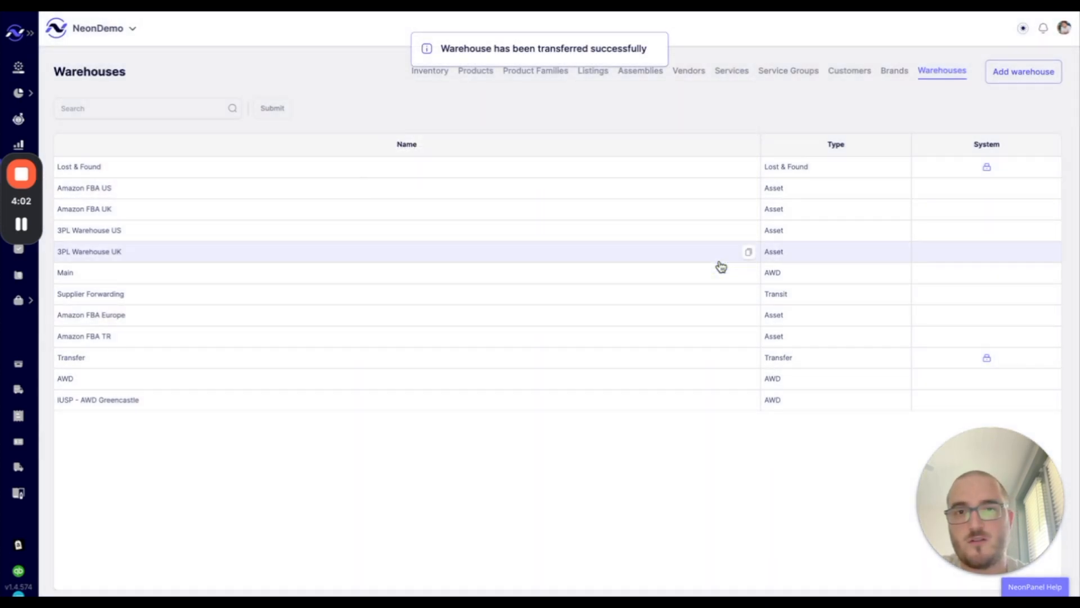
- Delete the emptied IUSP - AWD Greencastle warehouse
left_click(186, 404)
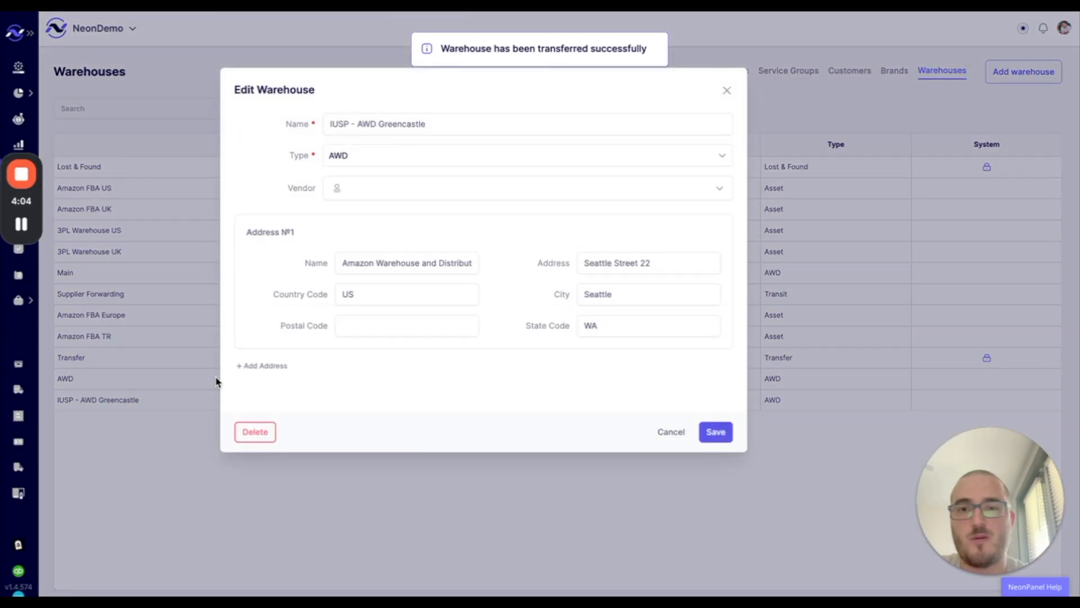
left_click(256, 432)
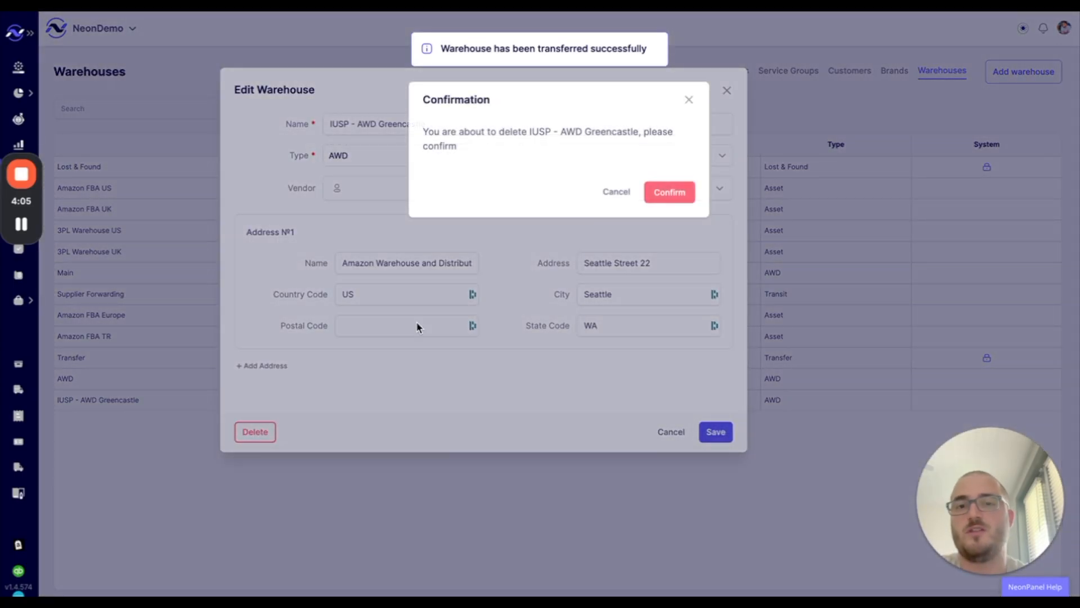
left_click(677, 194)
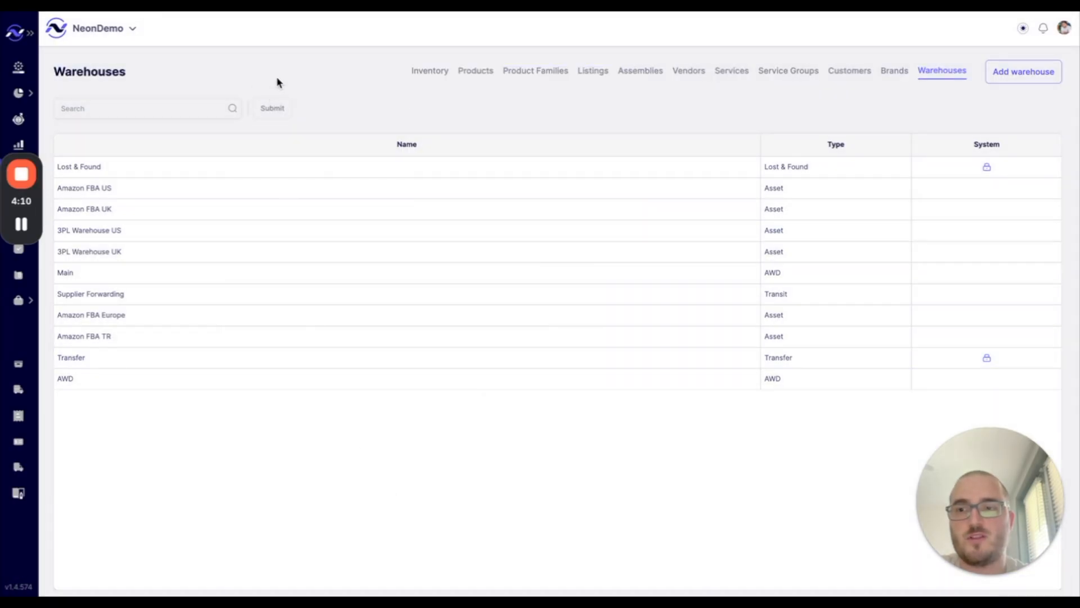
left_click(128, 383)
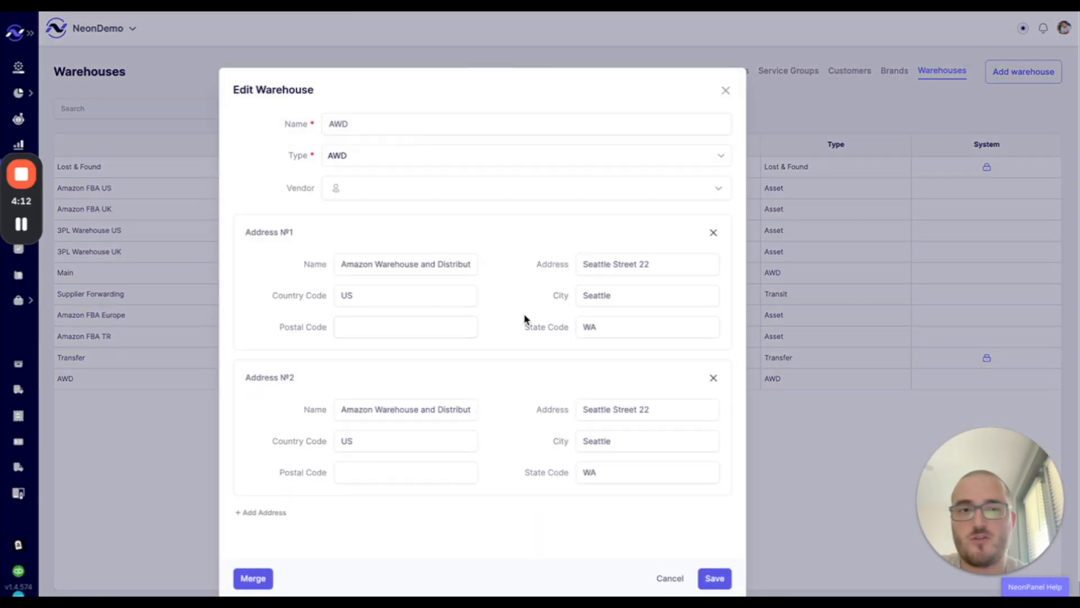
scroll(534, 326, "down", 1)
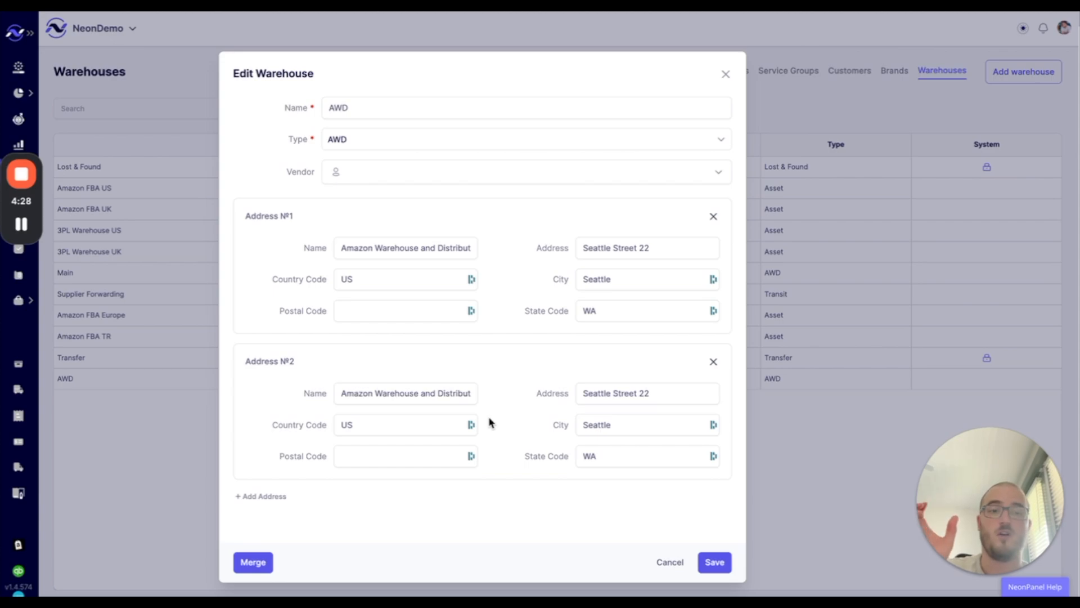
left_click(670, 562)
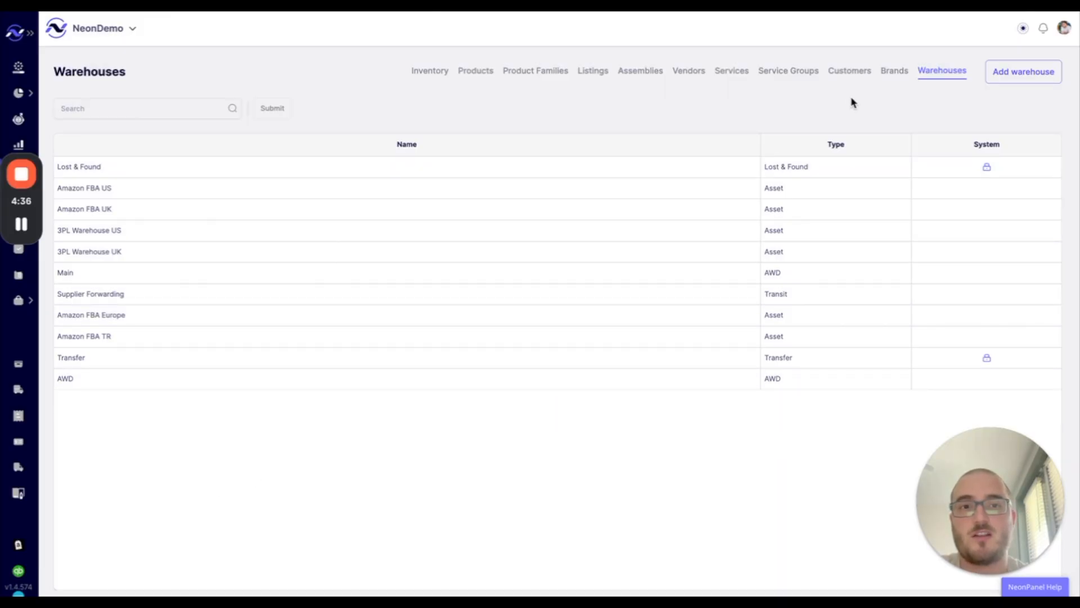
- On the Vendors list, merge Blue Apparel Vendor Duplicate's transaction into Blue Apparel Vendor
left_click(688, 74)
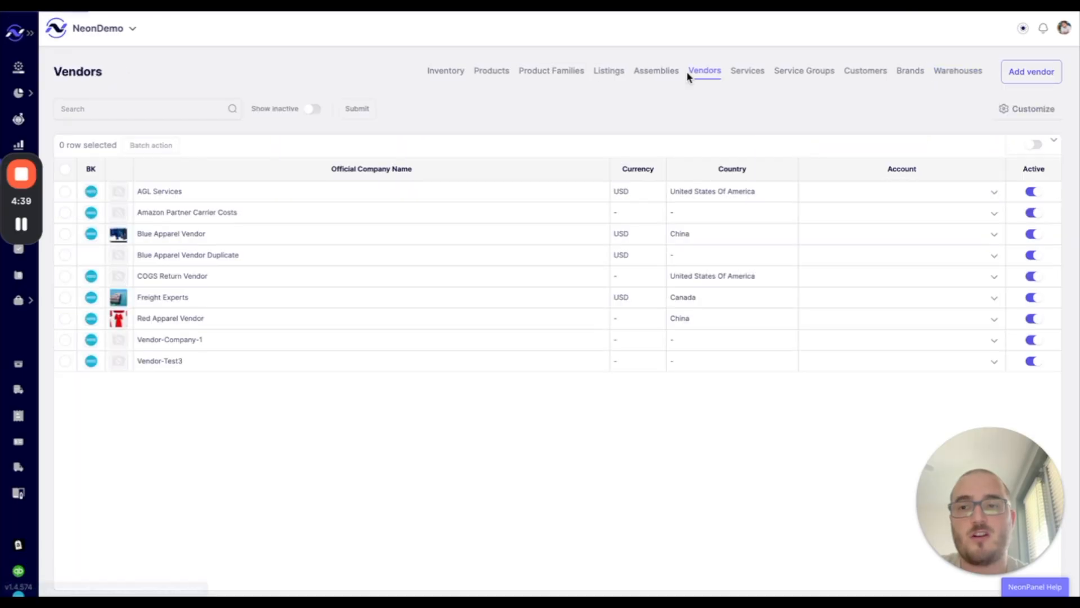
left_click(199, 256)
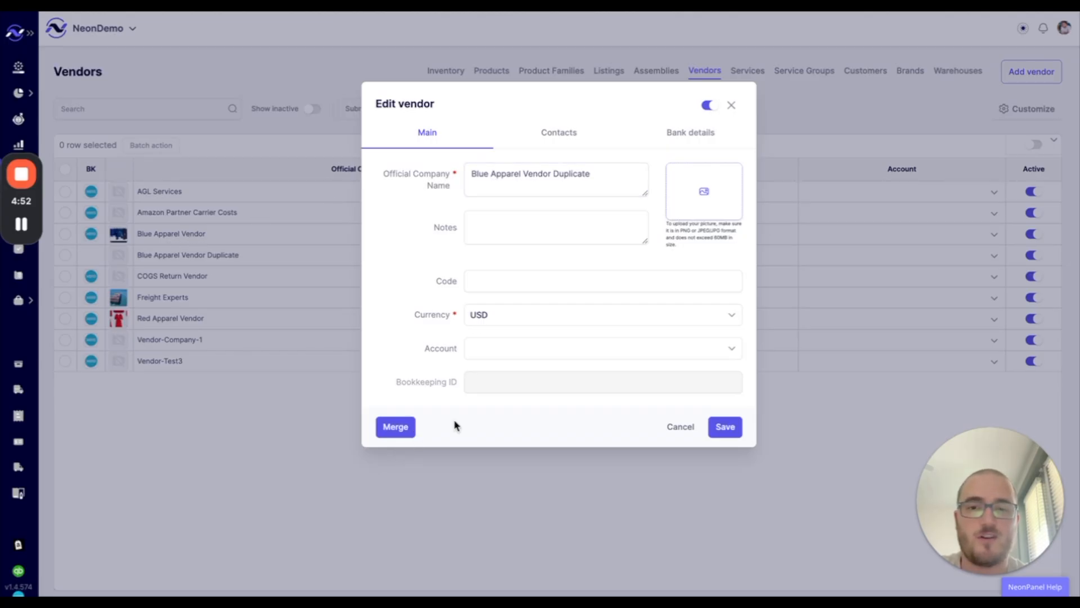
left_click(395, 429)
left_click(449, 172)
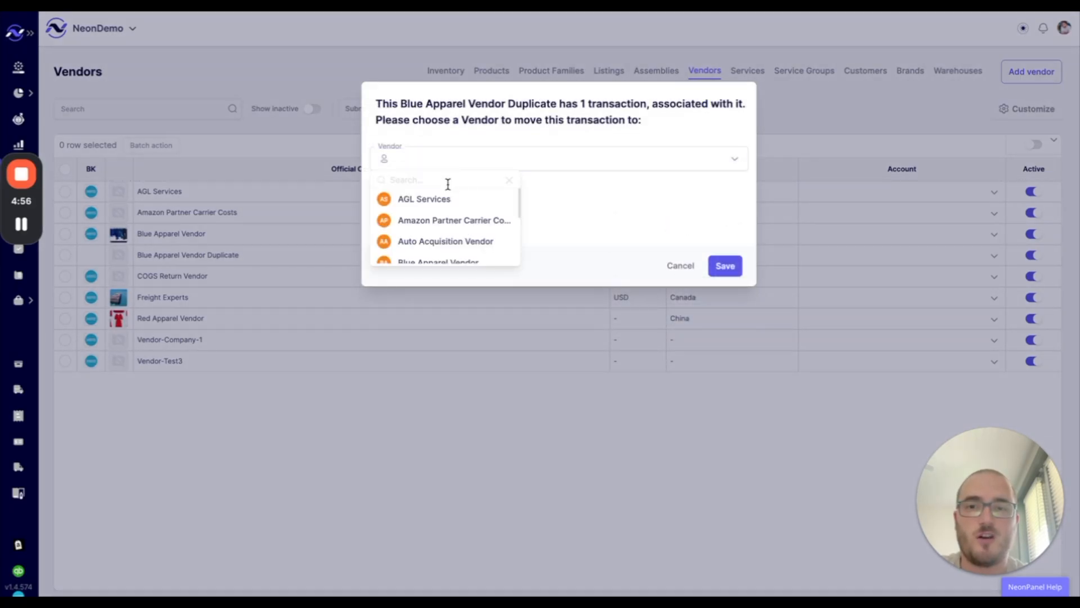
scroll(441, 220, "down", 2)
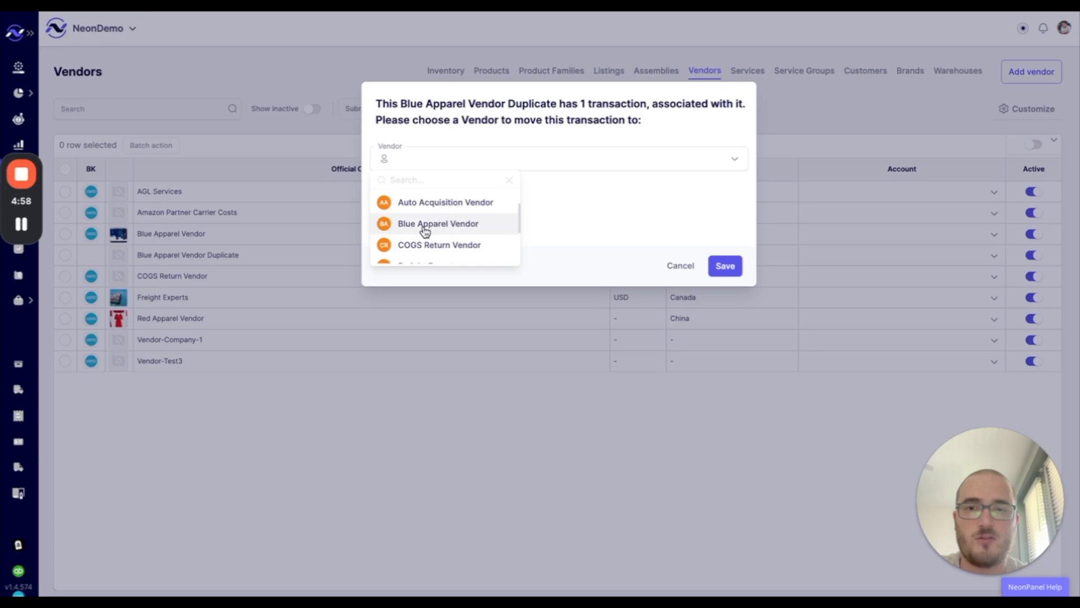
left_click(424, 228)
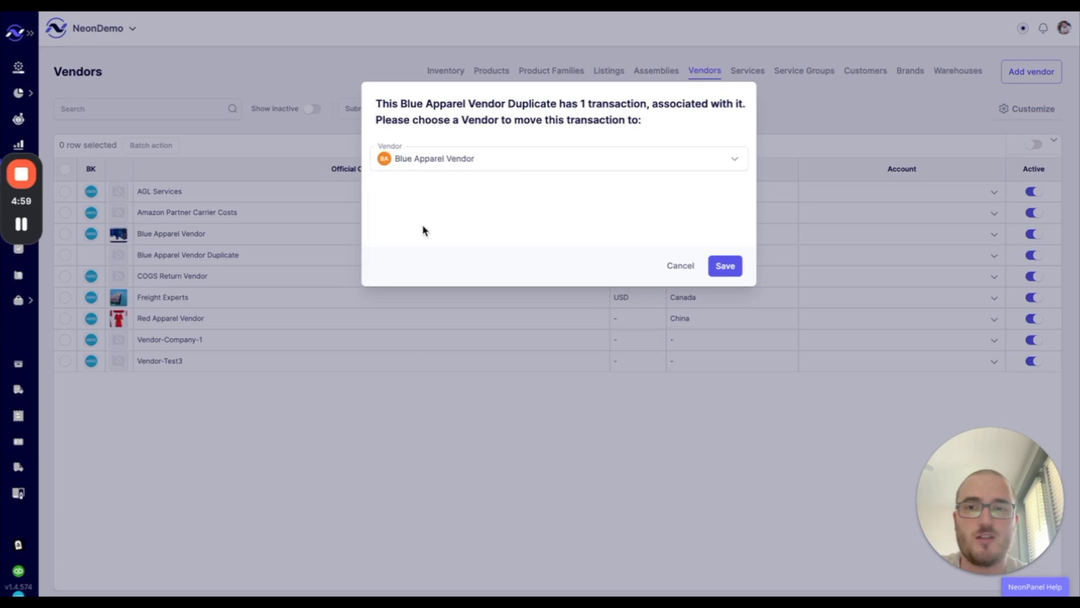
left_click(727, 267)
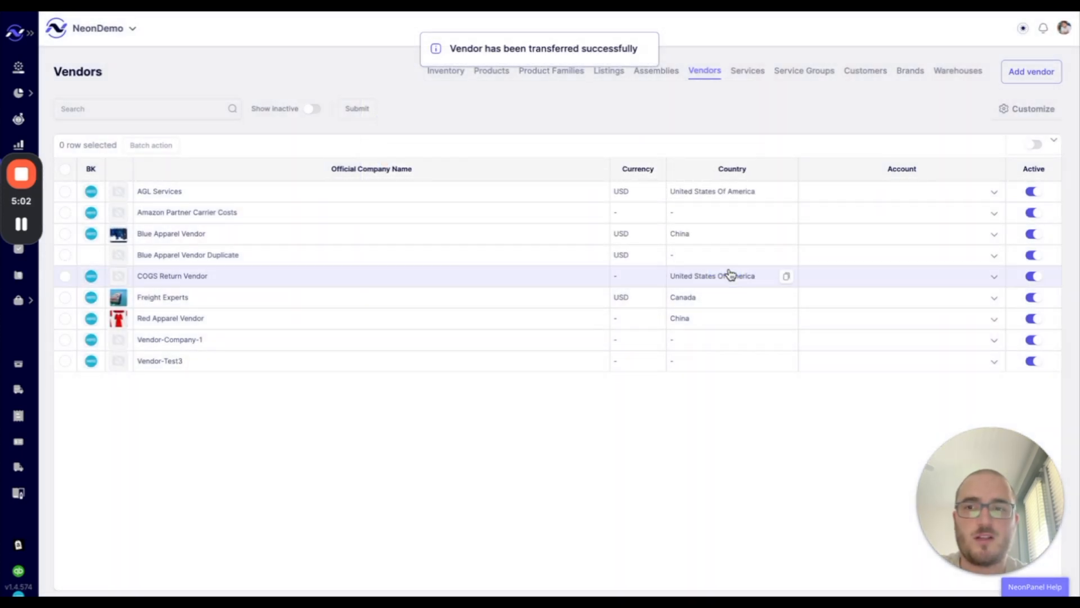
- Delete the emptied Blue Apparel Vendor Duplicate vendor
left_click(194, 258)
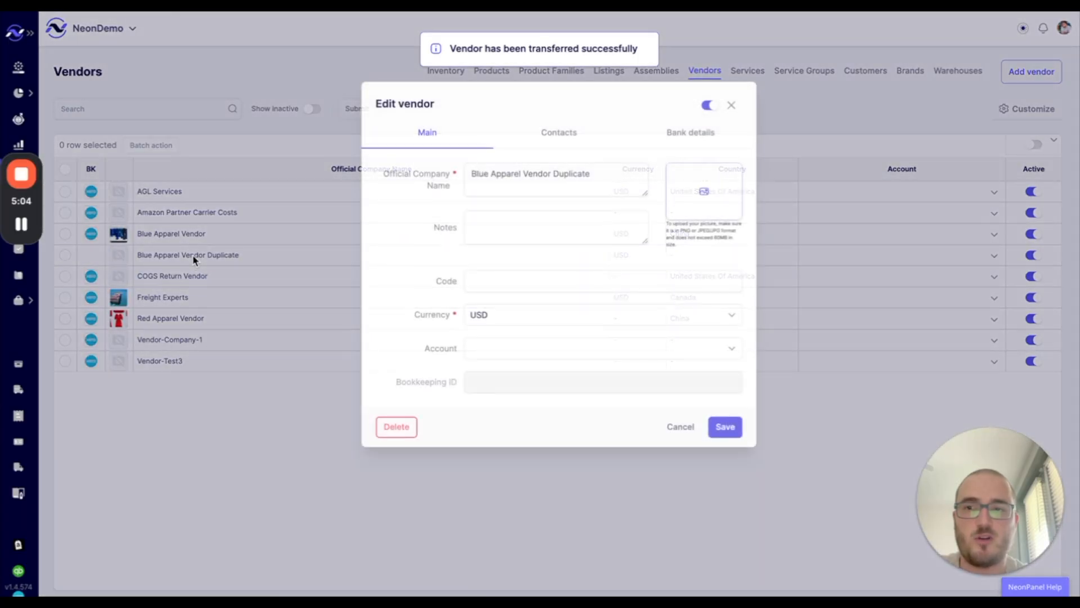
left_click(397, 426)
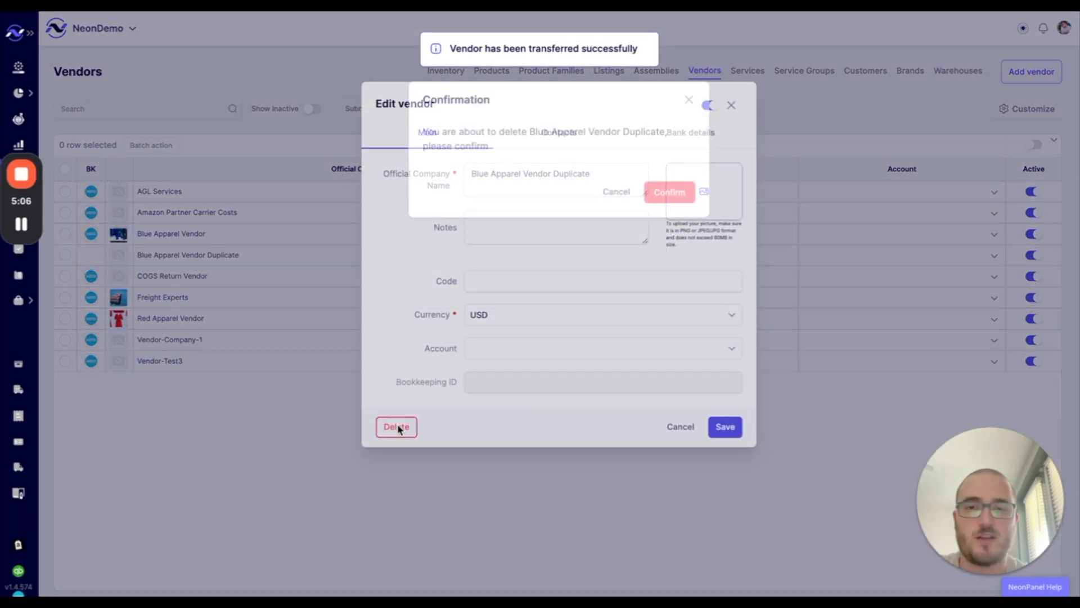
left_click(672, 194)
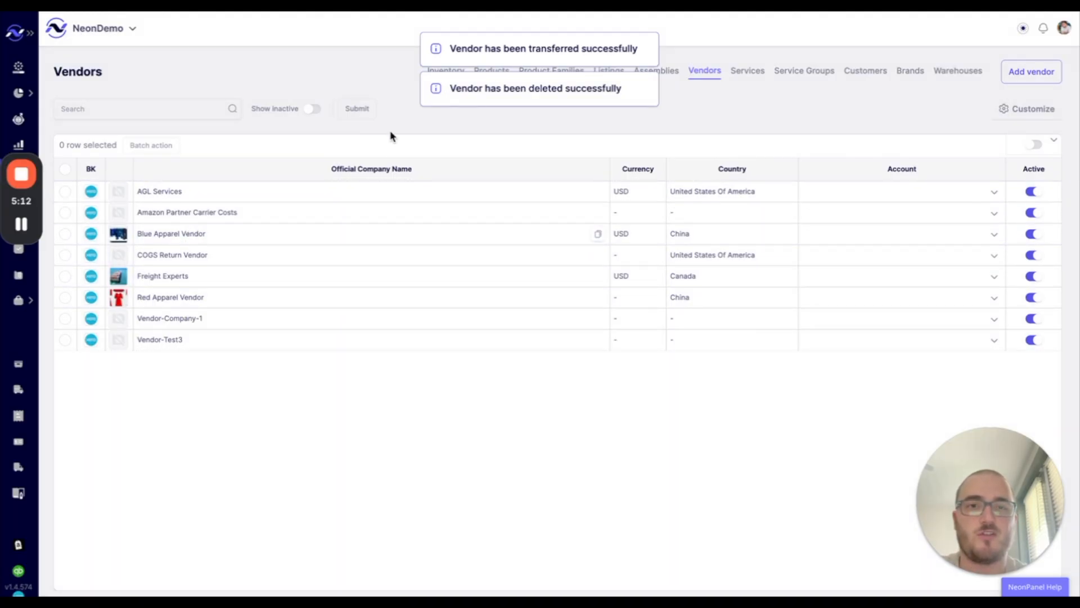
- Check off Optimize Warehouses Catalog on the onboarding checklist, bringing inventory progress to 2/7
left_click(19, 67)
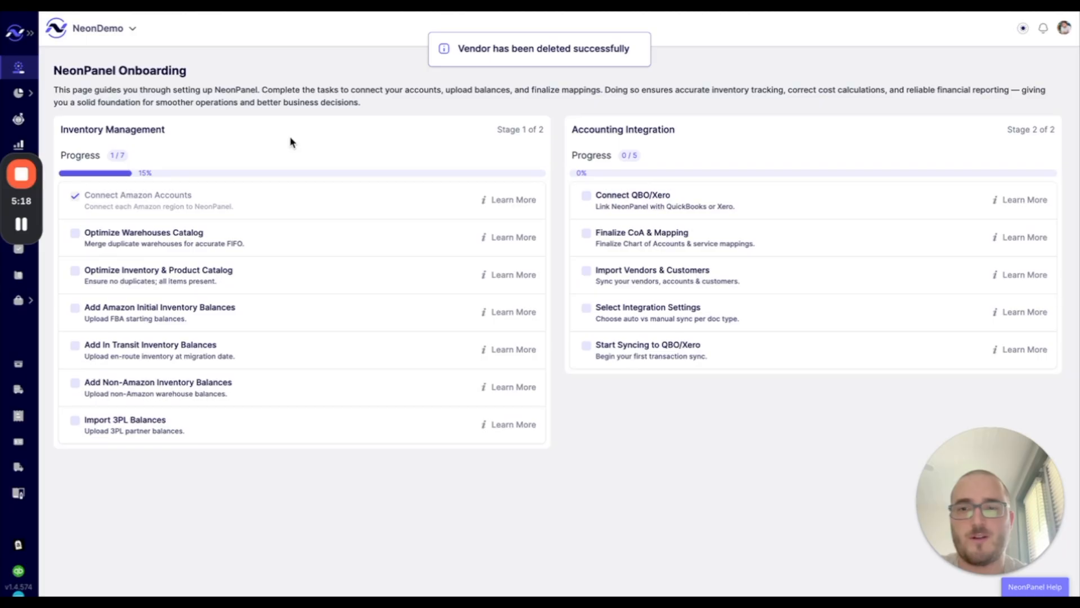
left_click(75, 238)
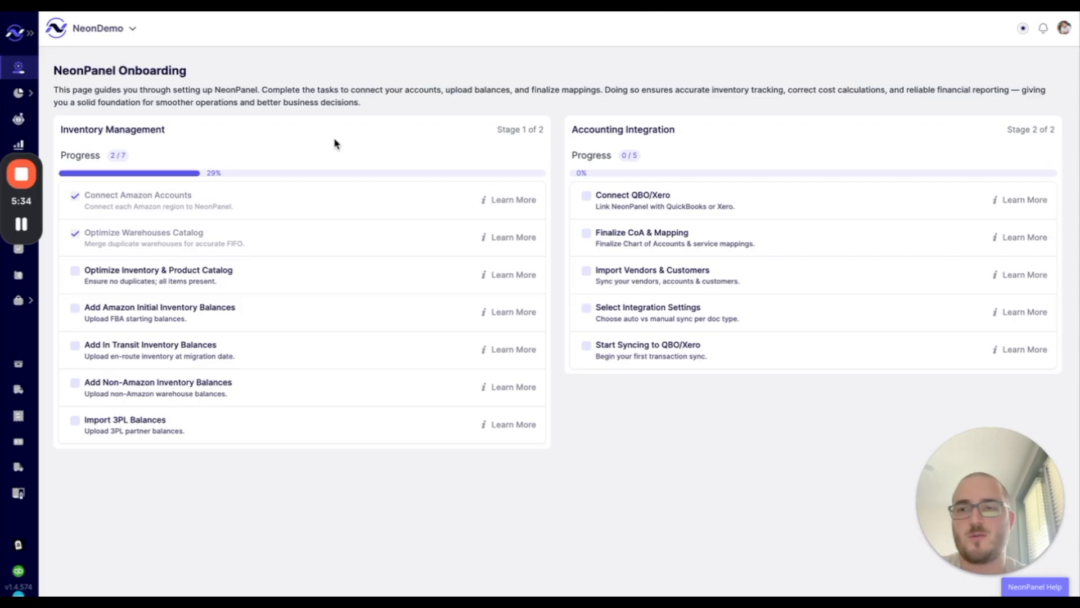
left_click(21, 174)
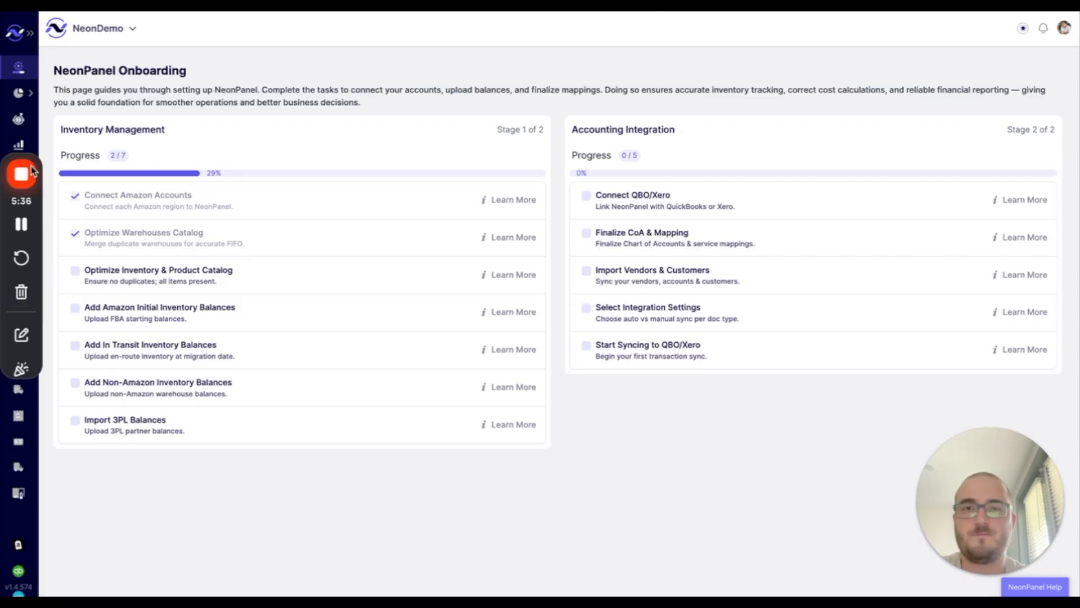